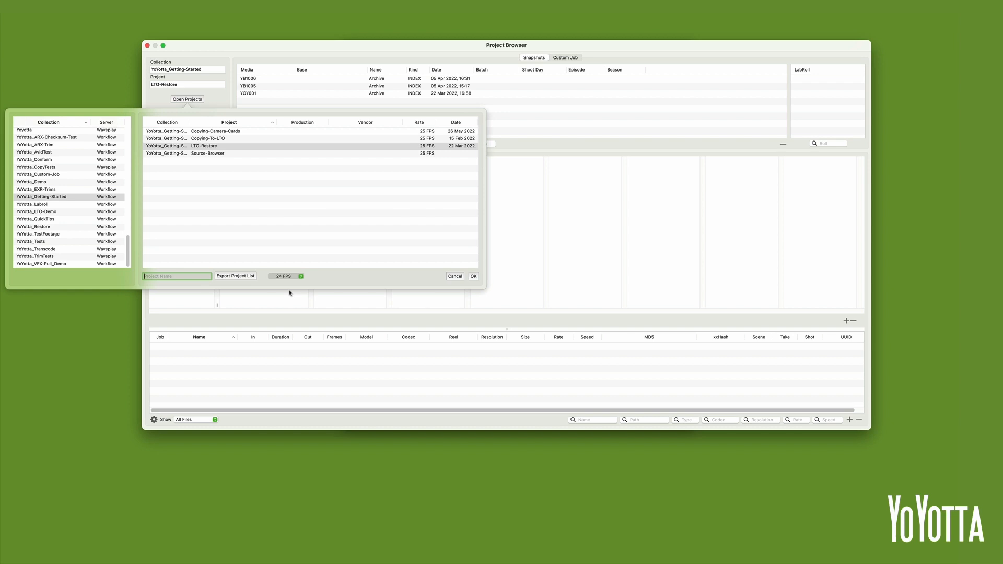
Create a project named EDL-Restore at 24 FPS in the YoYotta_Getting-Started collection and close the project browser.
type("EDL-Restore")
left_click(301, 277)
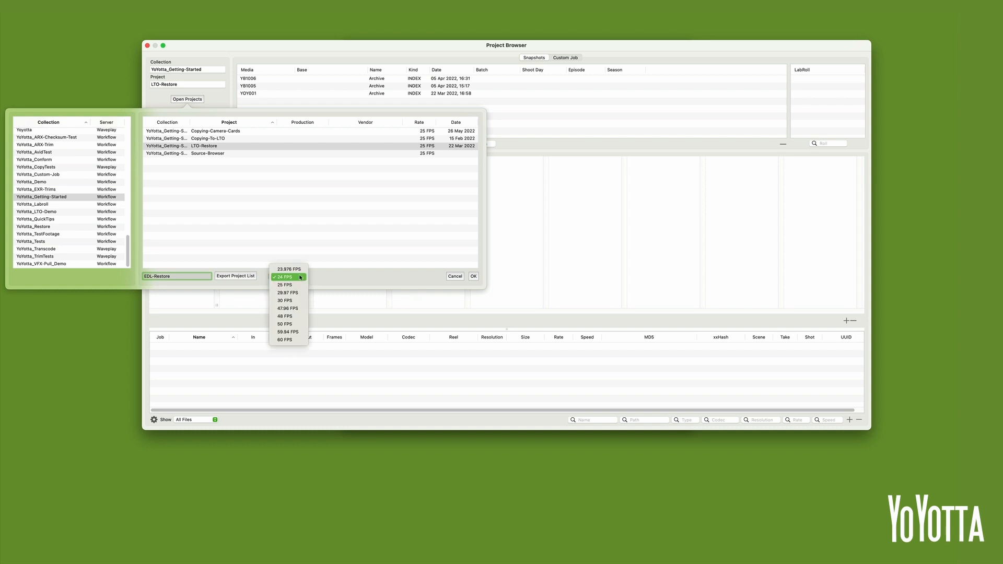
left_click(300, 277)
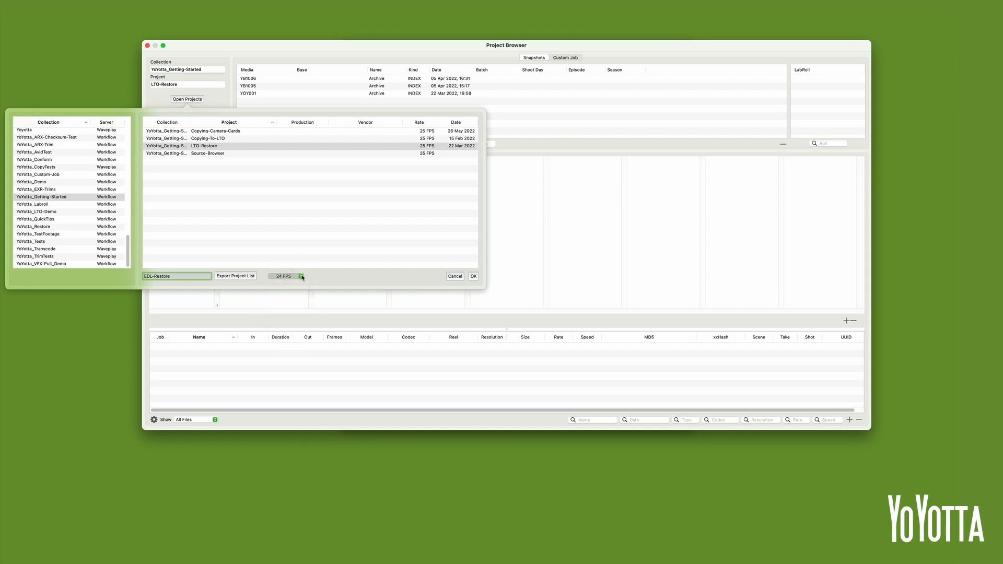
left_click(473, 276)
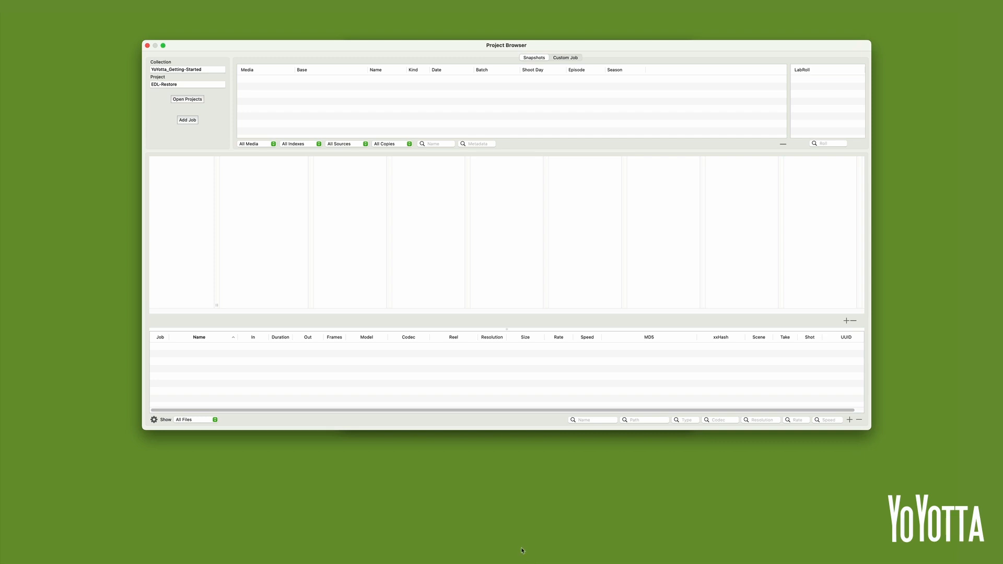
key("super+w")
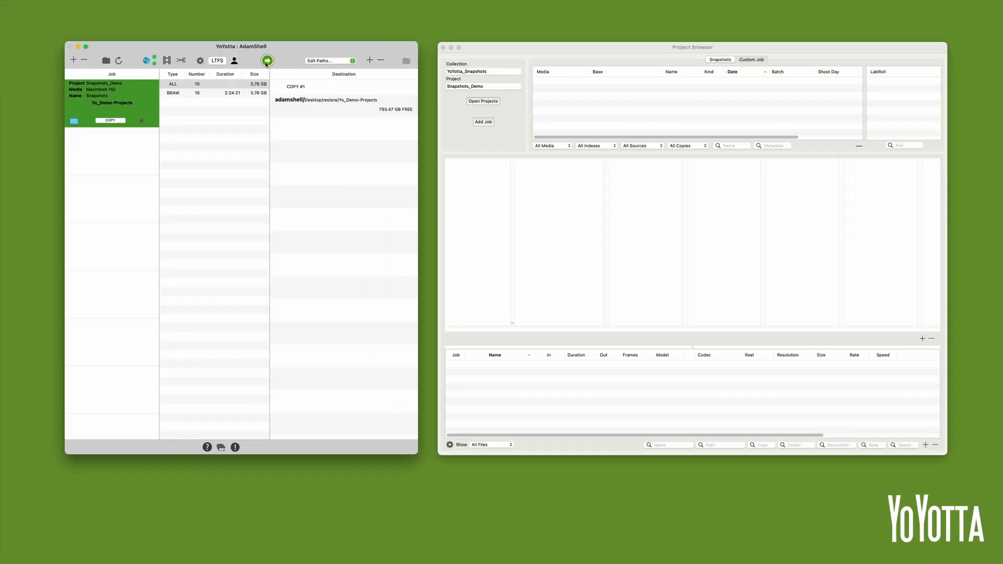
Run the Snapshots copy job for Yo_Demo-Projects and store its index from the source browser.
left_click(267, 60)
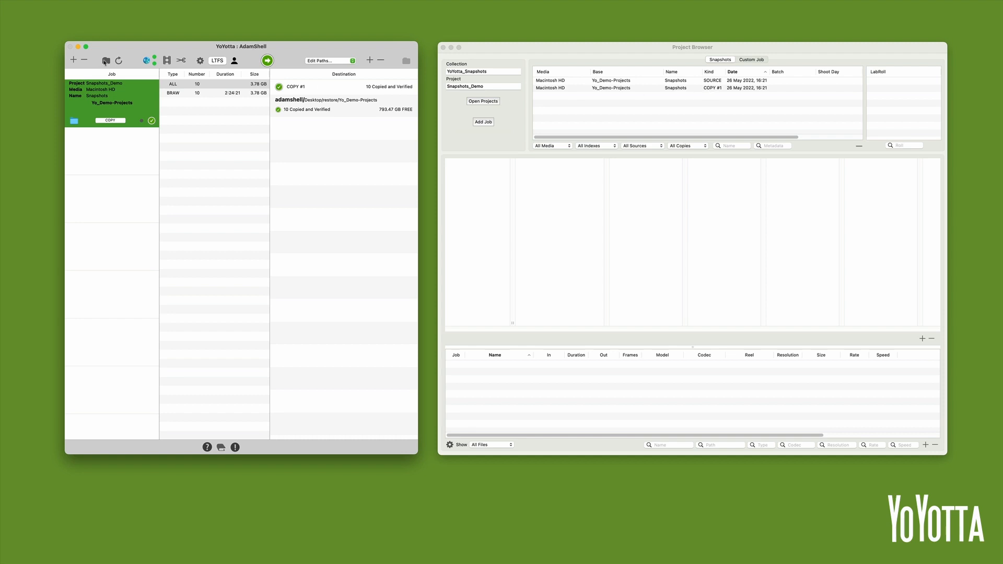
left_click(105, 61)
left_click(122, 118)
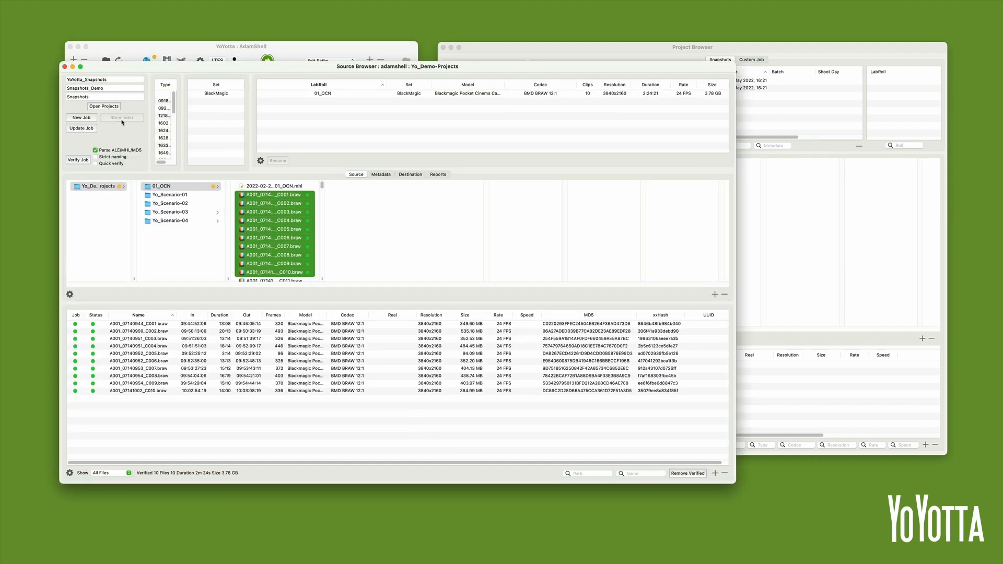
left_click(65, 67)
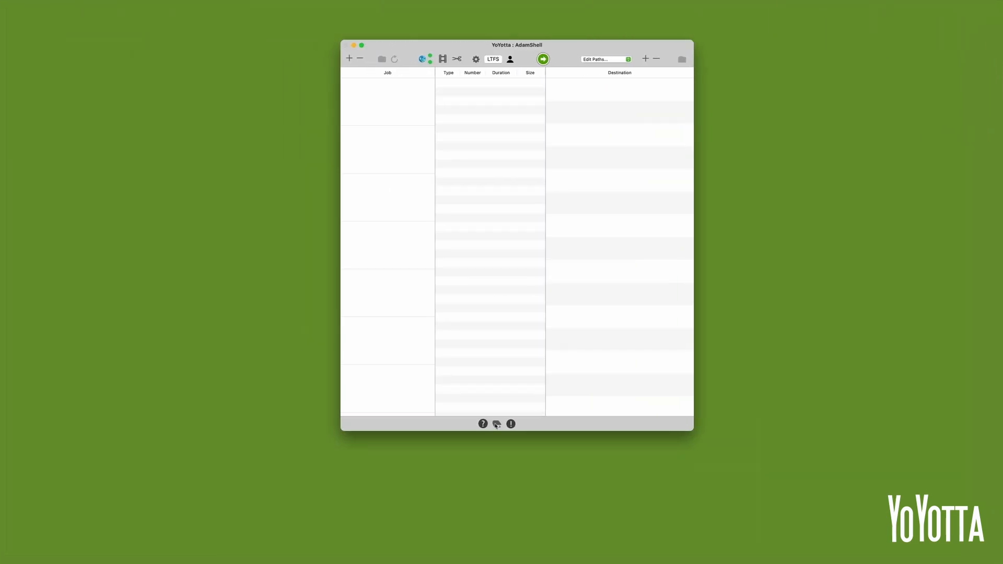
Add the Yo_Demo-Projects folder from the Yo-SSD drive as a new source job.
left_click(497, 424)
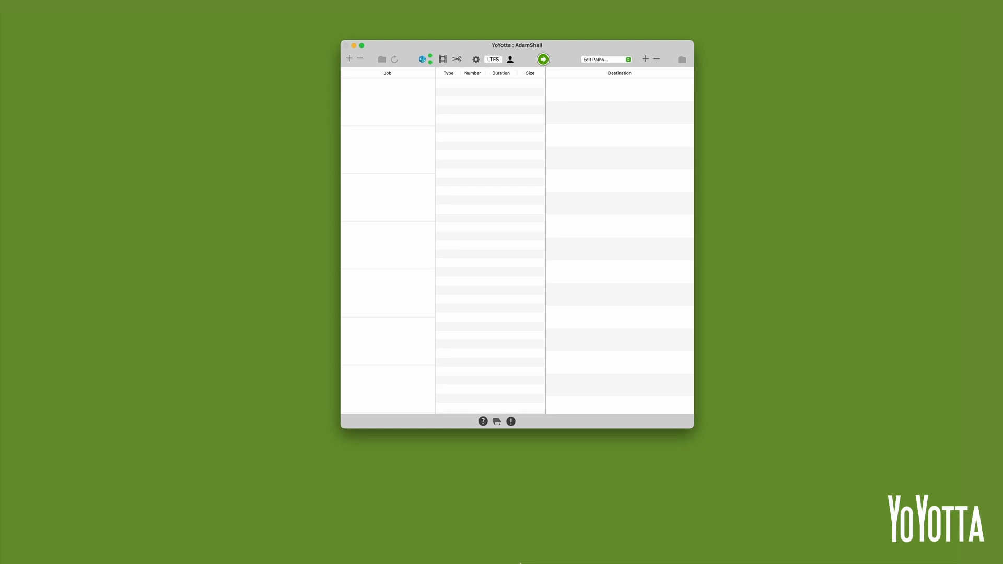
left_click(350, 58)
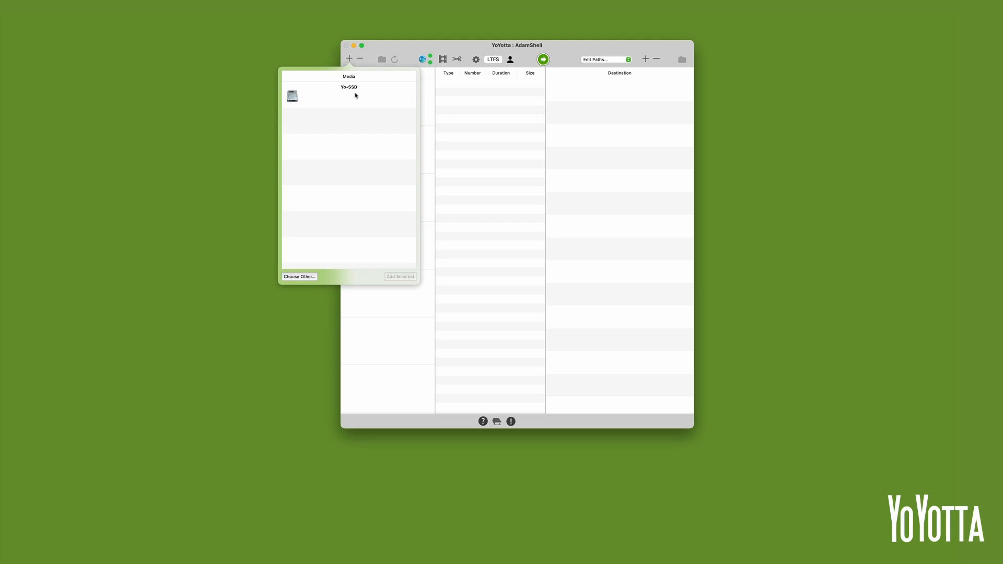
left_click(356, 96)
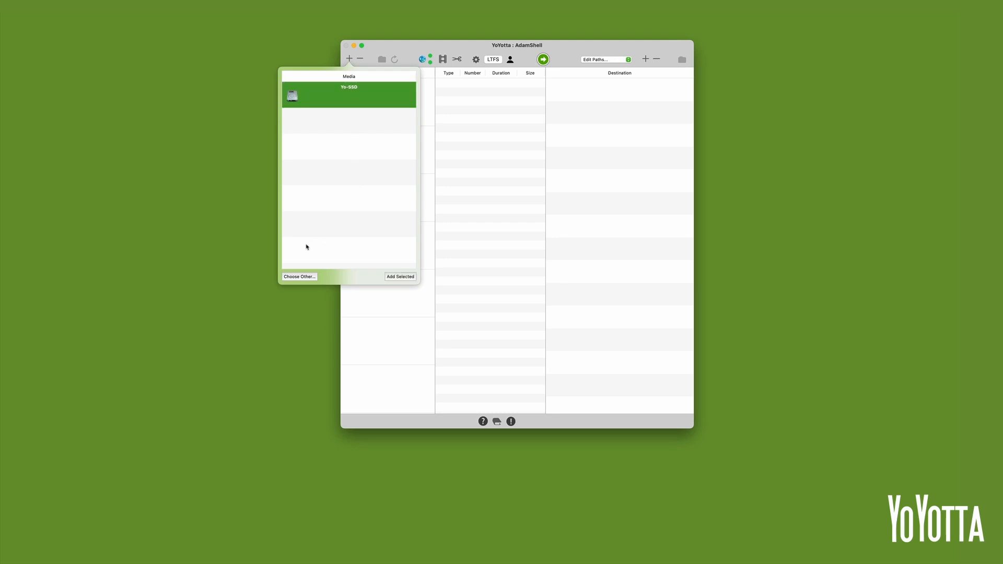
left_click(292, 277)
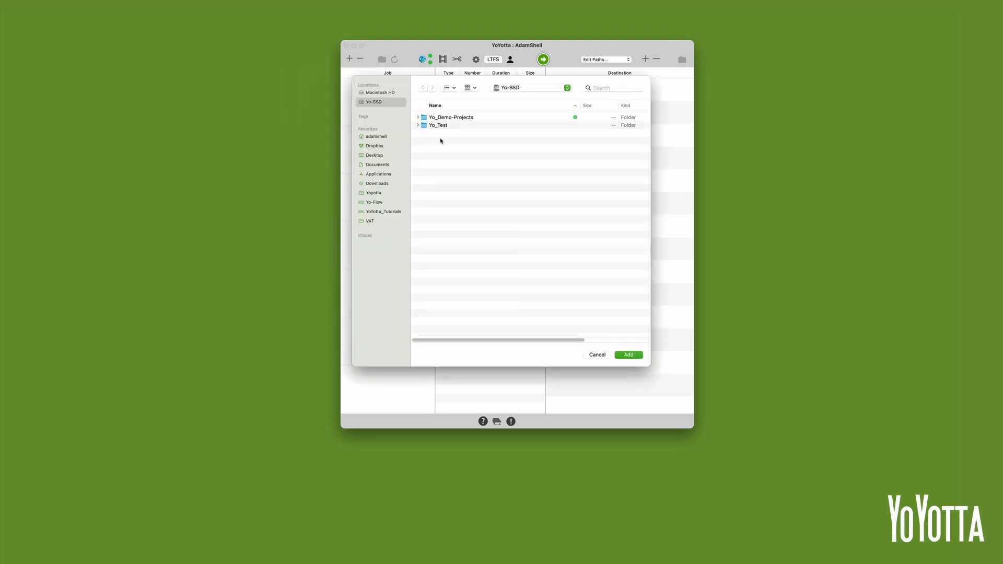
left_click(459, 118)
left_click(629, 355)
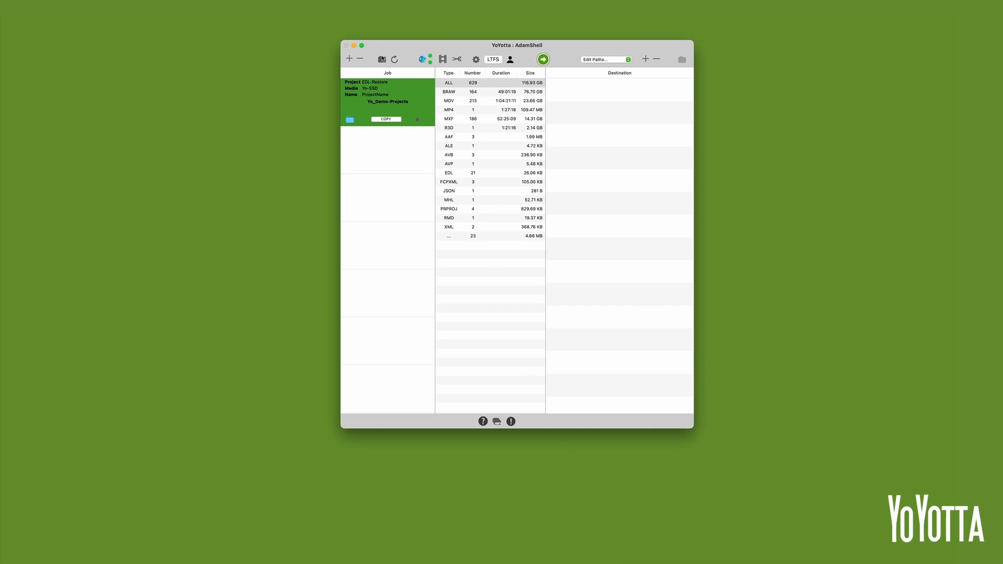
Store an index of the Yo-SSD Yo_Demo-Projects job and close its source browser.
left_click(382, 59)
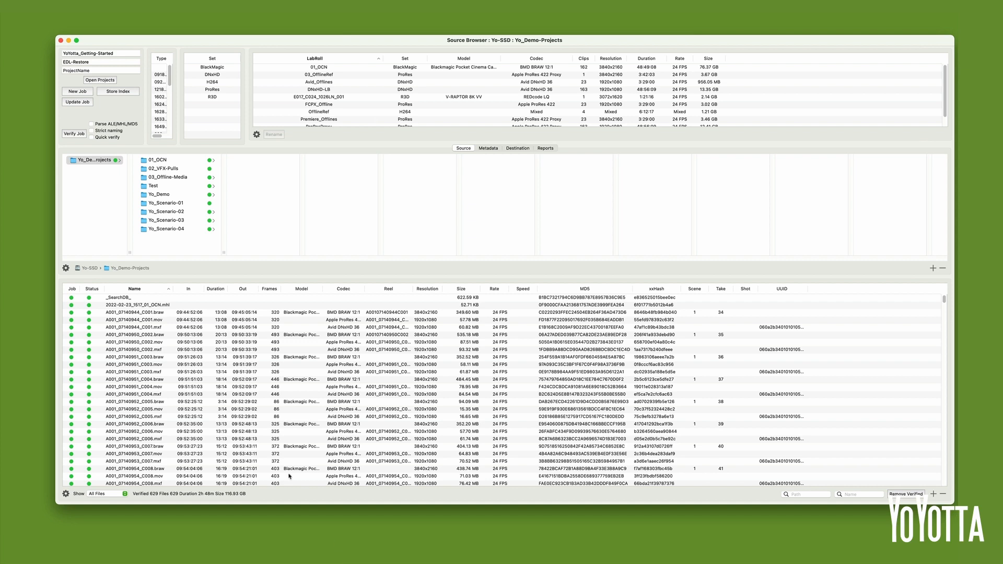
left_click(132, 93)
key("super+w")
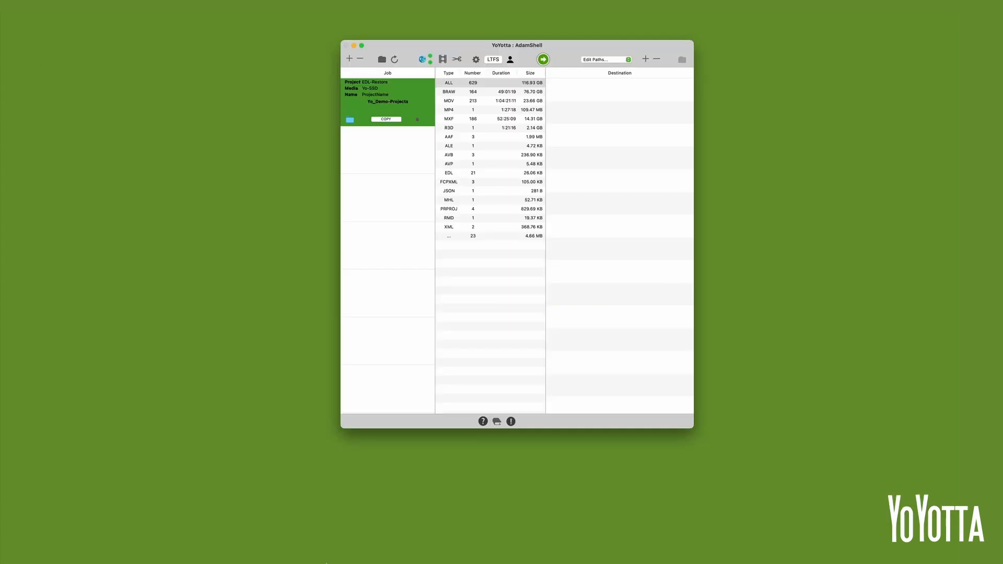
Set up the EDL-Restore conform at 24 FPS with Trim clips enabled and load Yo_Test.edl as a conform.
left_click(454, 59)
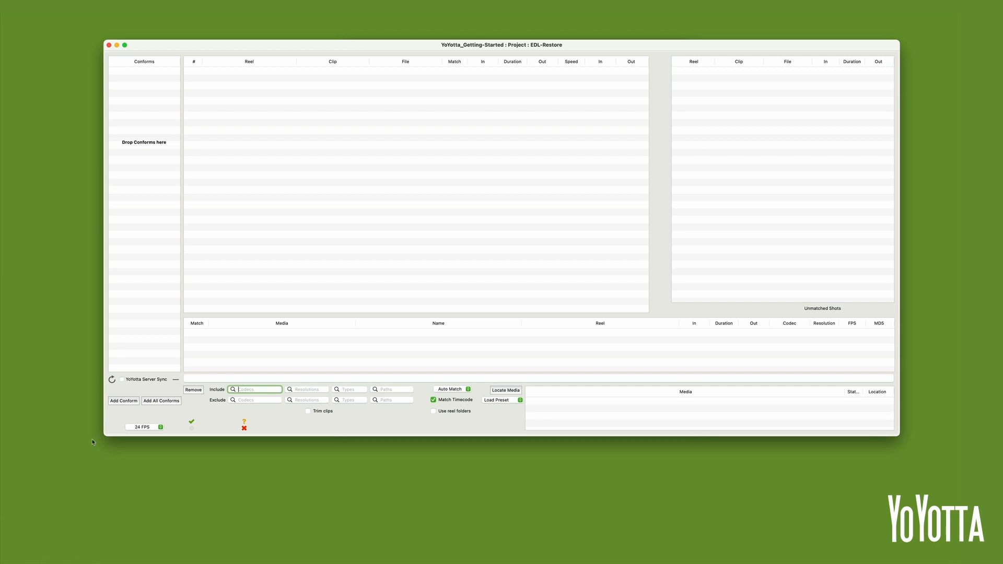
left_click(162, 428)
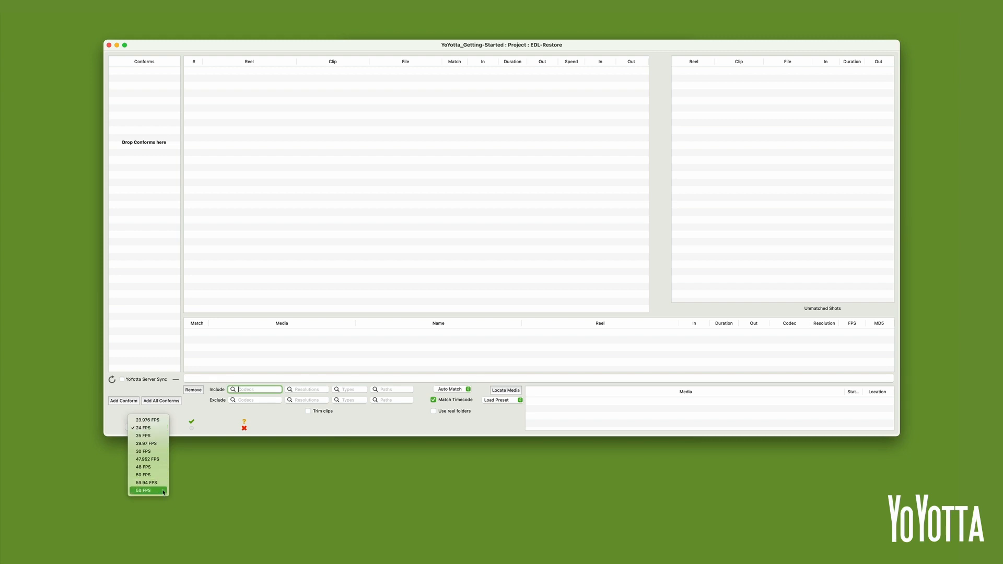
left_click(161, 428)
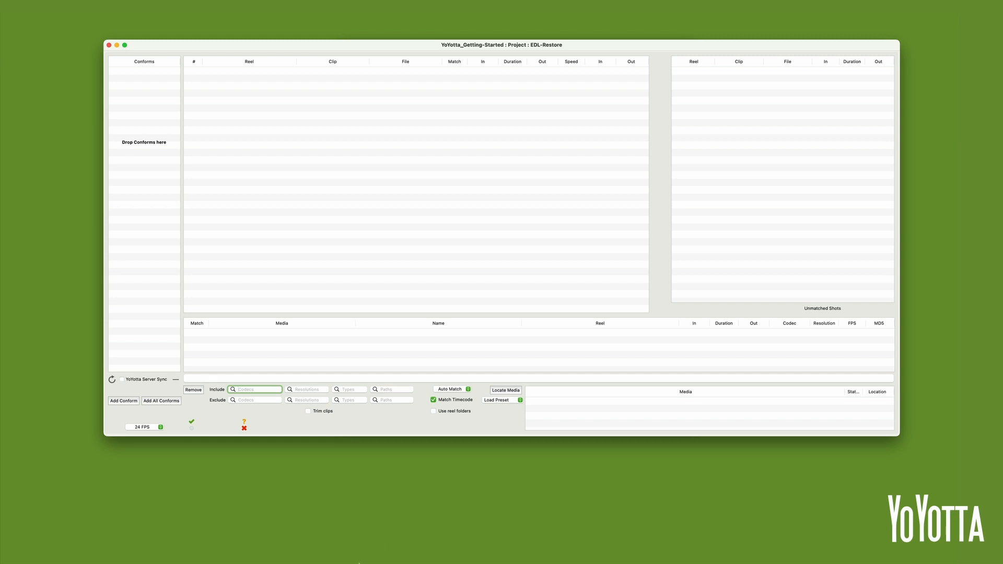
left_click(308, 411)
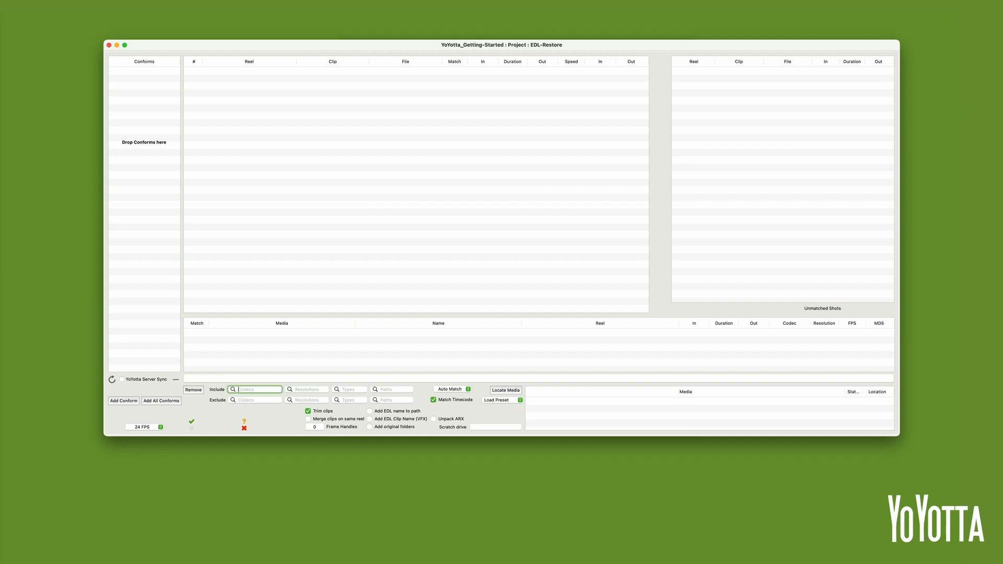
left_click_drag(738, 151, 141, 96)
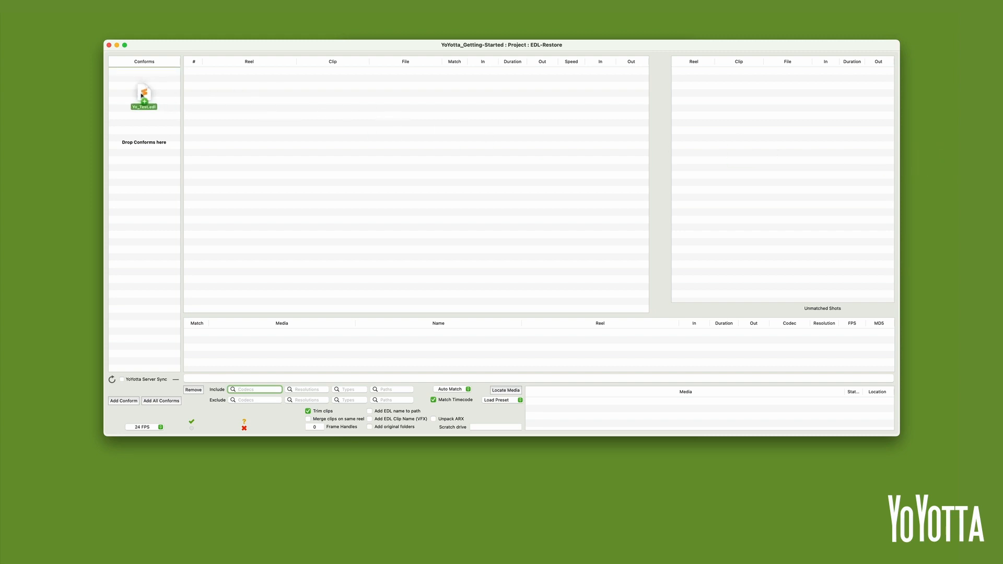
left_click_drag(142, 96, 142, 96)
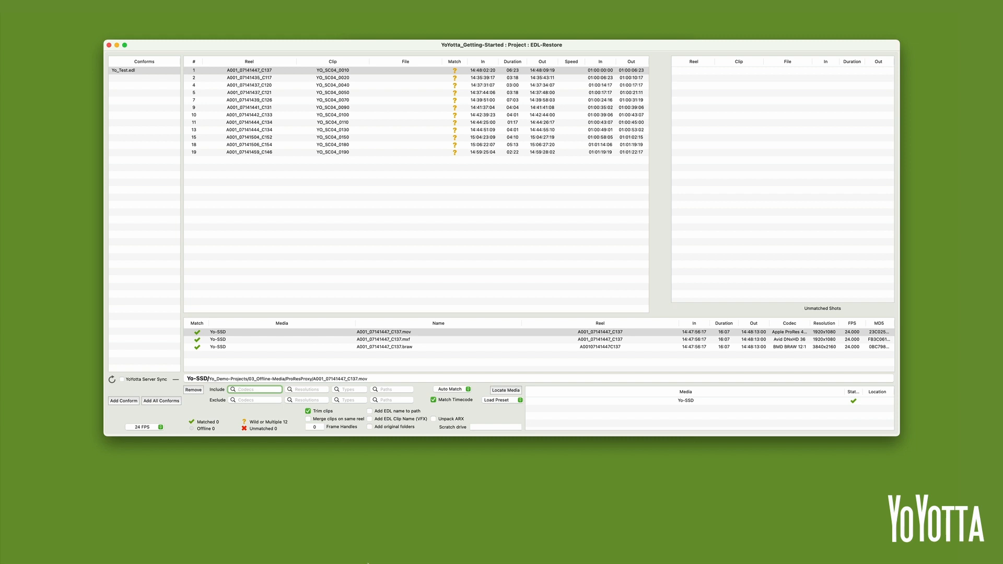
Remove the .mov and .mxf matches from the first shot, A001_07141447_C137, keeping only its .braw file.
left_click(249, 71)
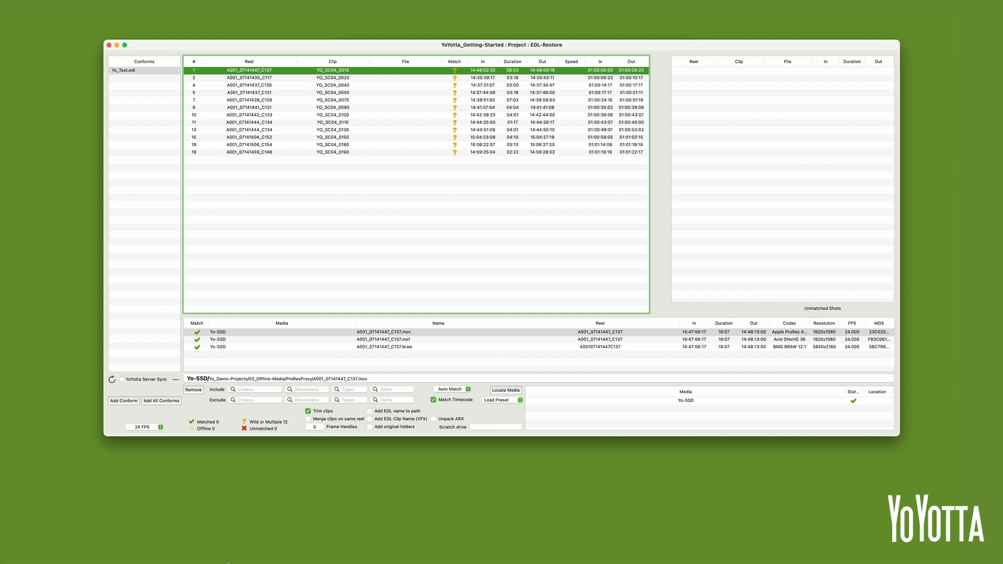
left_click(401, 333)
left_click(191, 391)
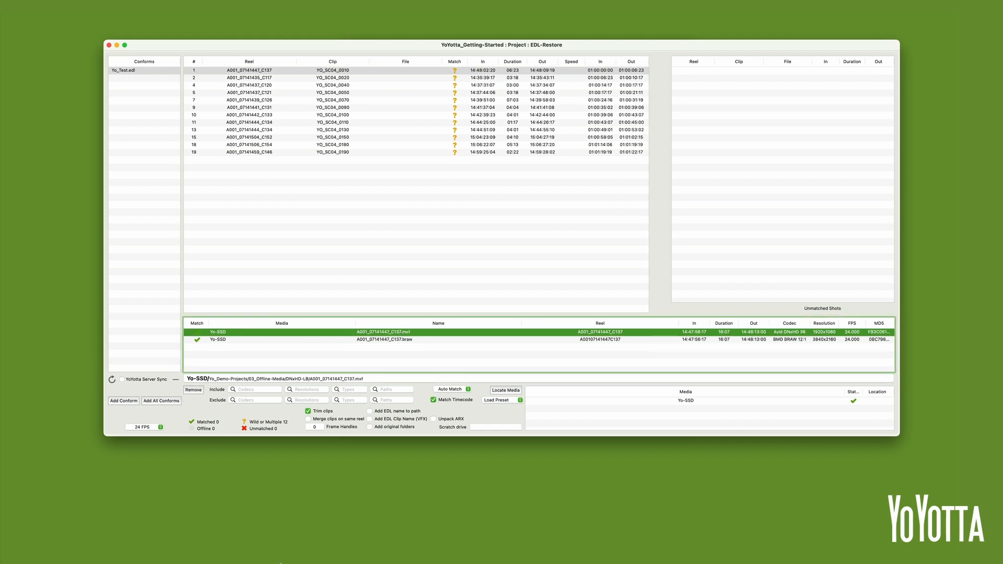
left_click(193, 391)
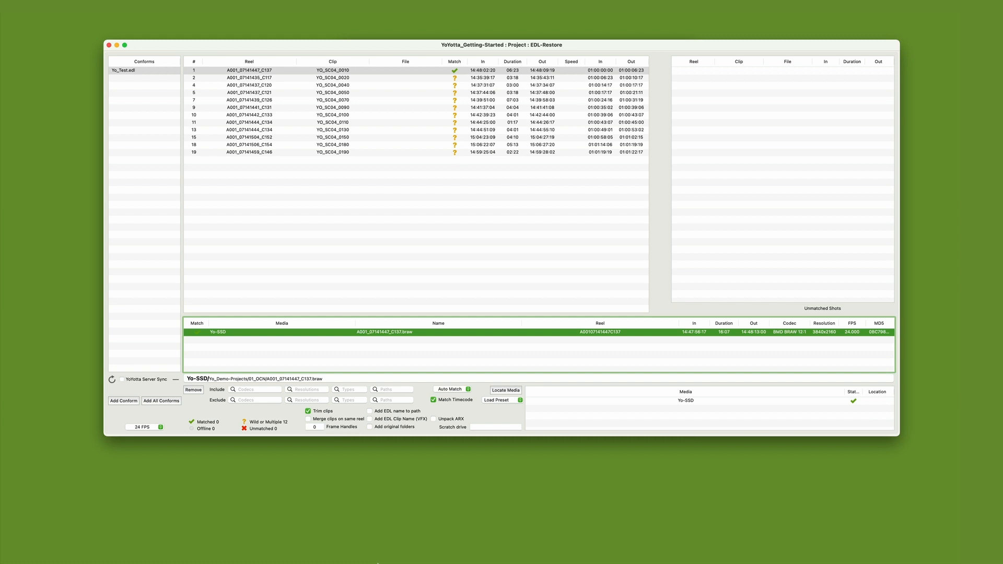
Restrict the included codecs to braw and add the Yo_Test conform as a trim job.
left_click(251, 389)
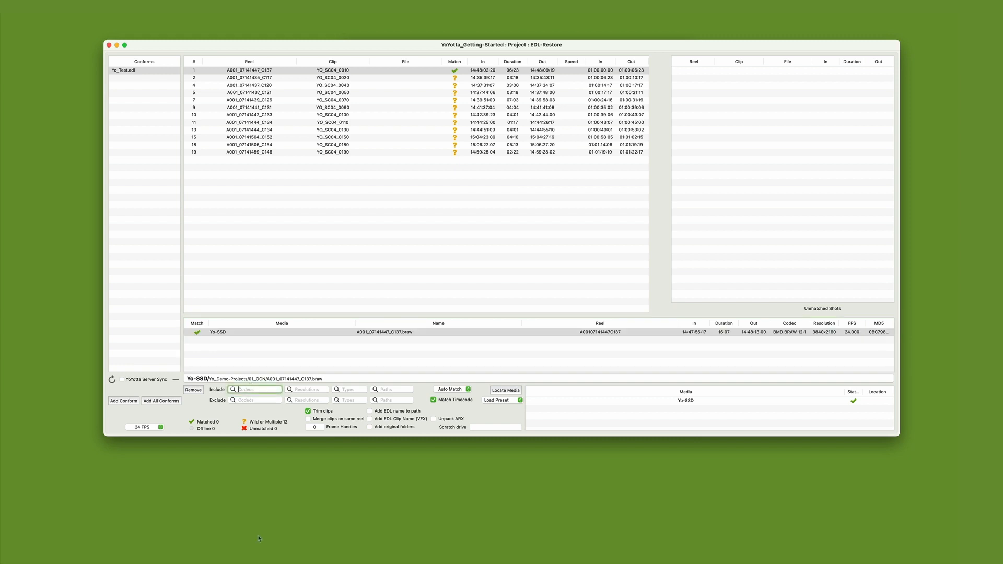
type("braw")
key("Return")
left_click(112, 402)
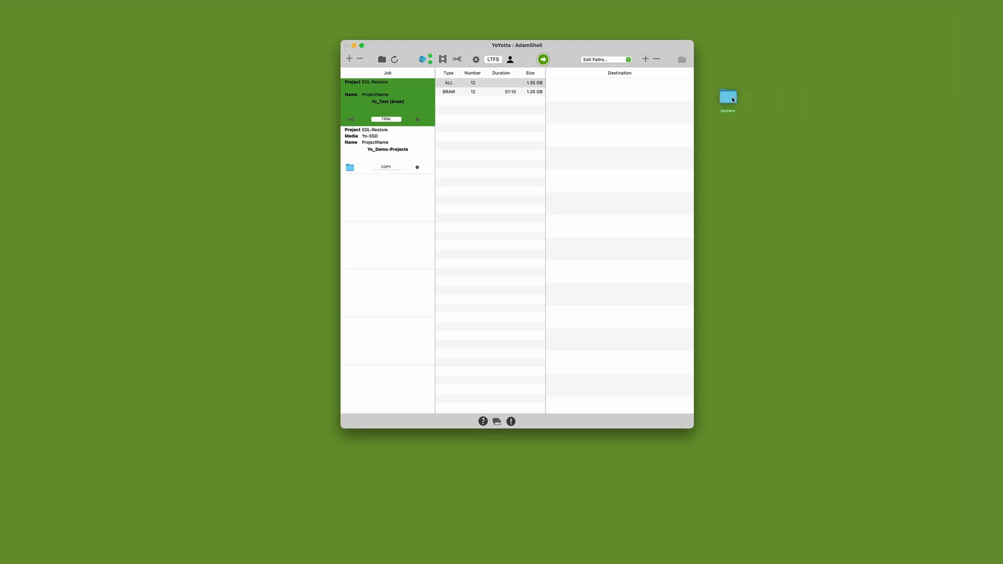
Set the desktop restore folder as the Yo_Test trim job's destination and start the job.
left_click_drag(728, 98, 663, 92)
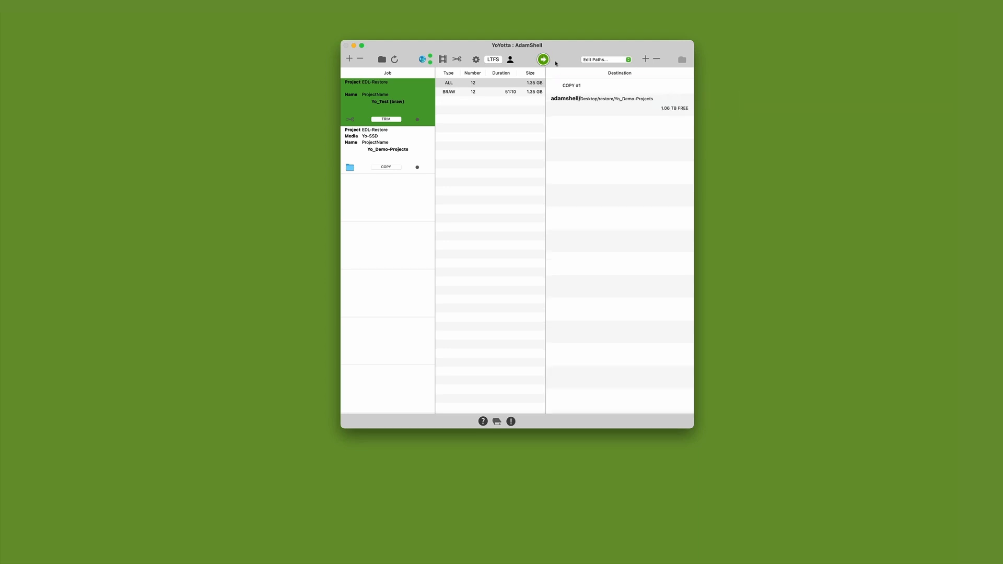
left_click(543, 59)
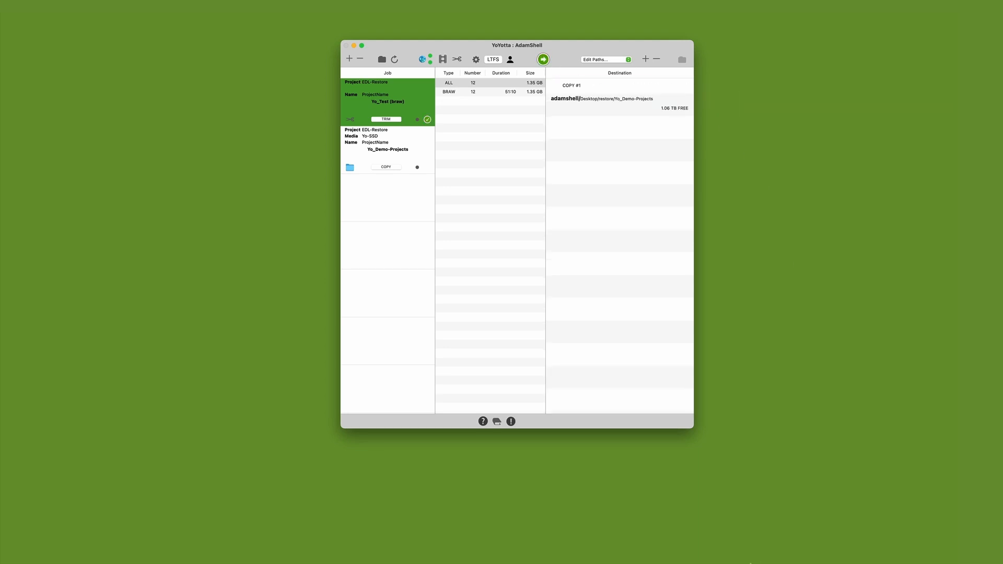